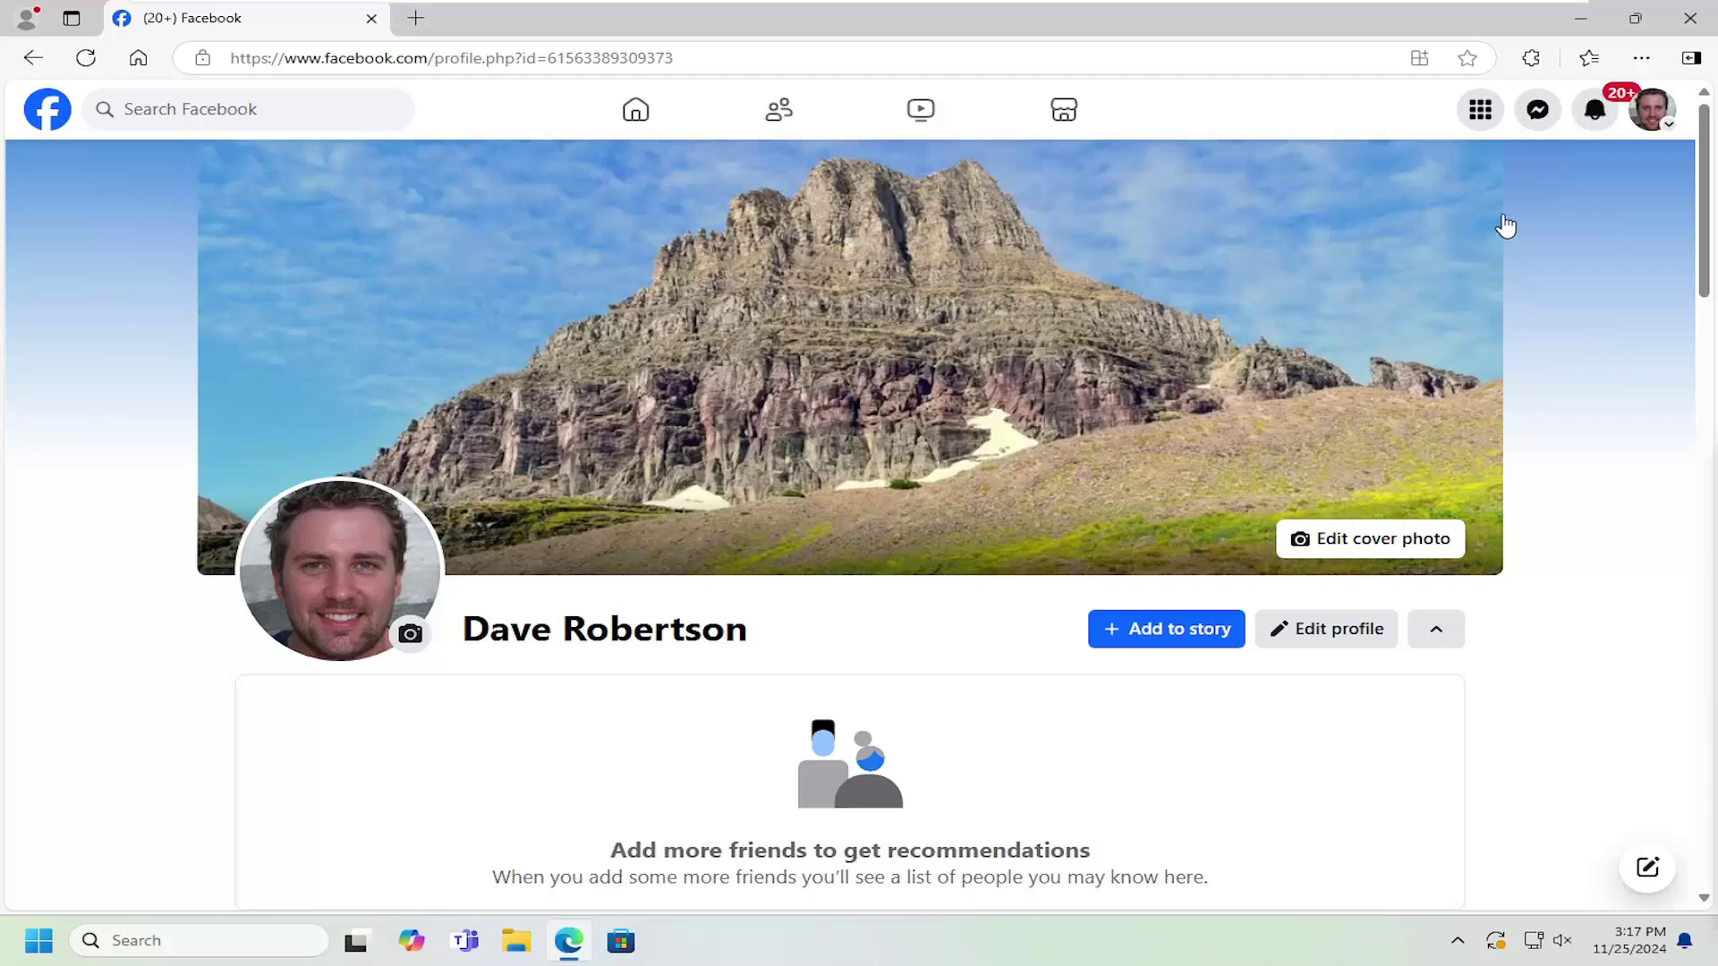
- Reach the full Settings page via the account menu's Settings & privacy entry
{"action": "left_click", "coordinate": [1660, 113]}
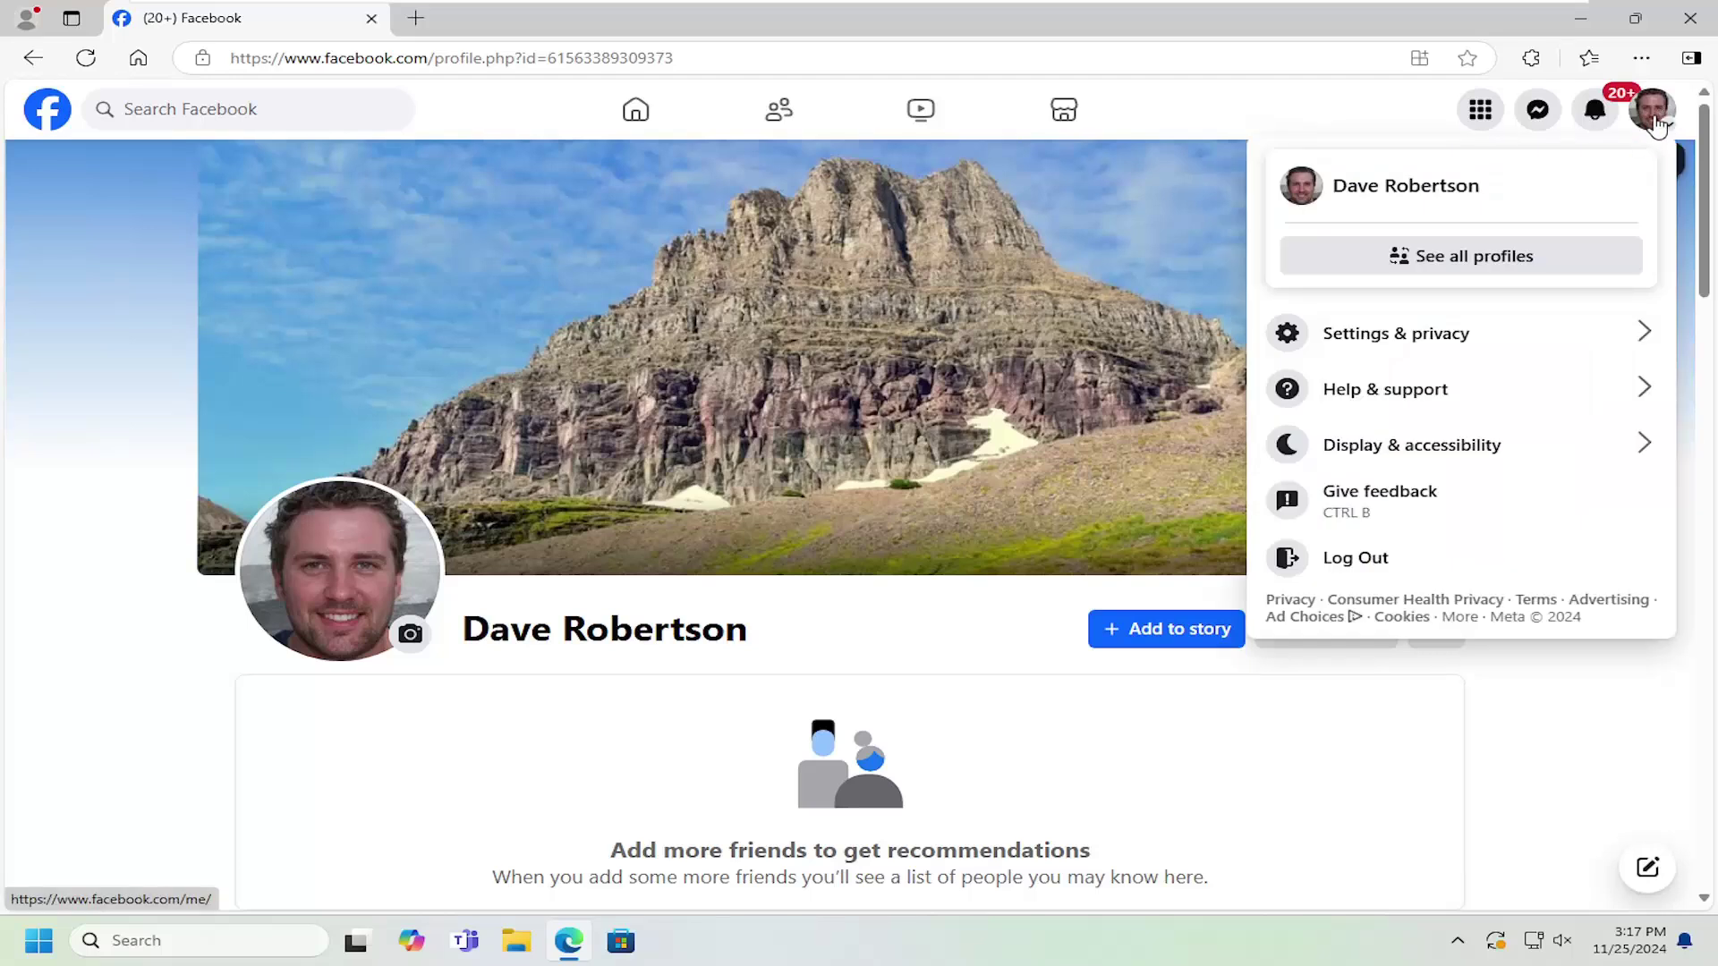
{"action": "left_click", "coordinate": [1345, 344]}
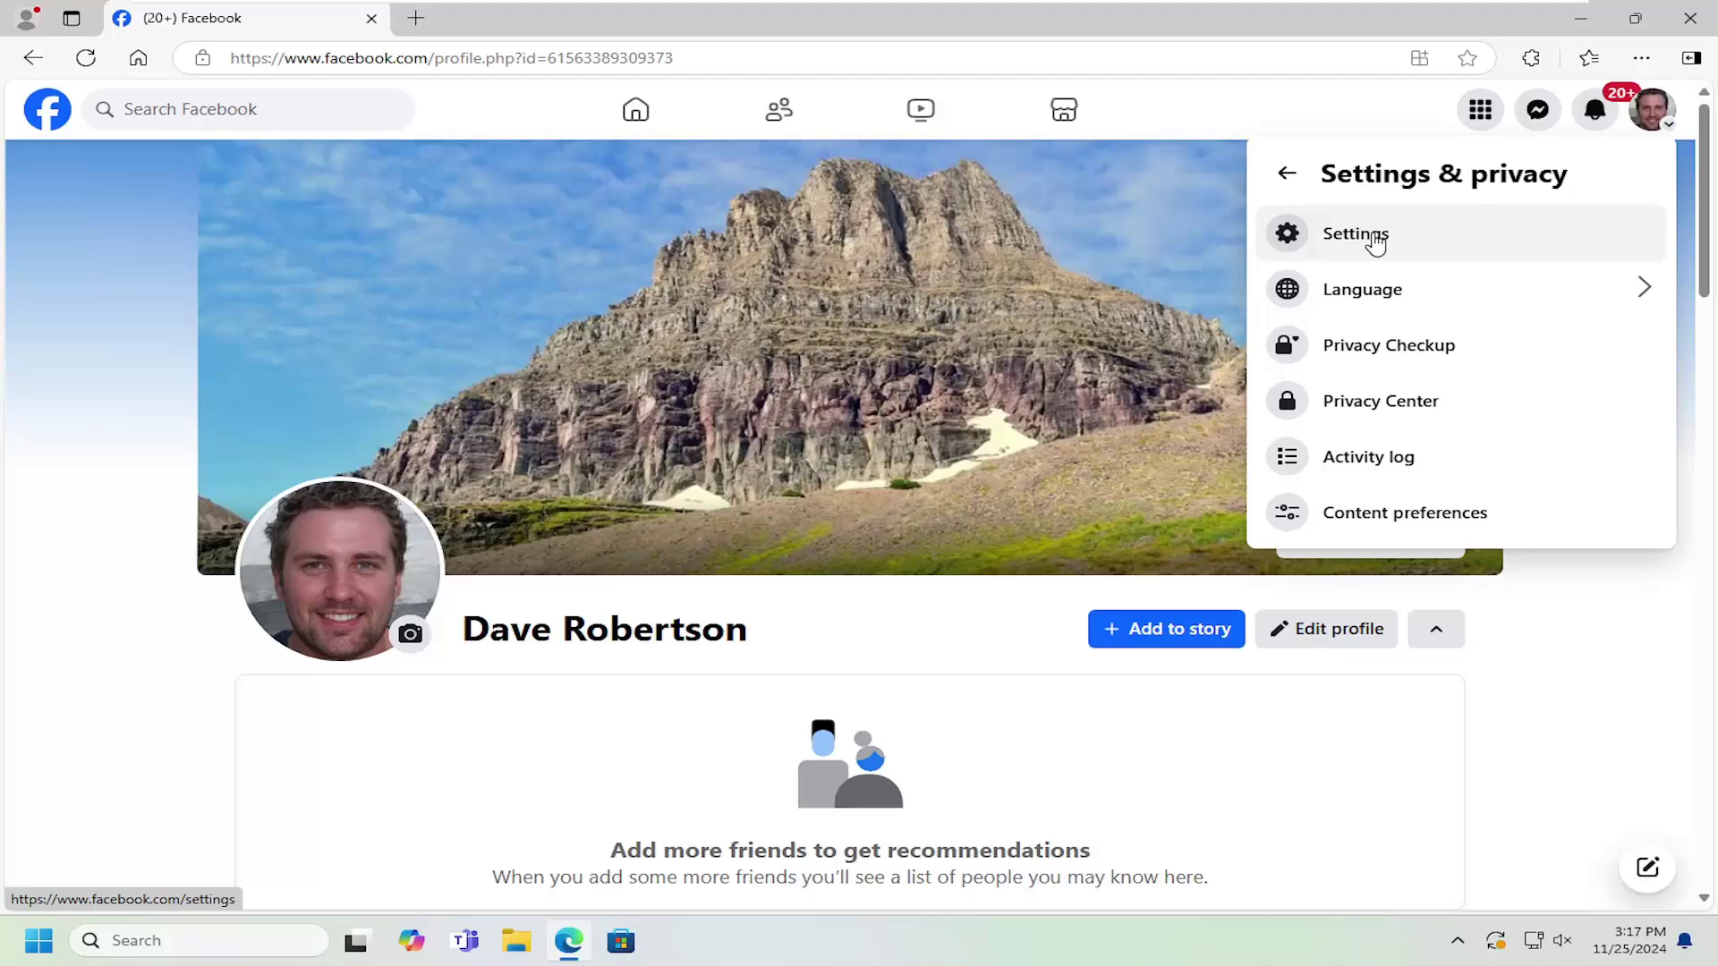
{"action": "left_click", "coordinate": [1353, 234]}
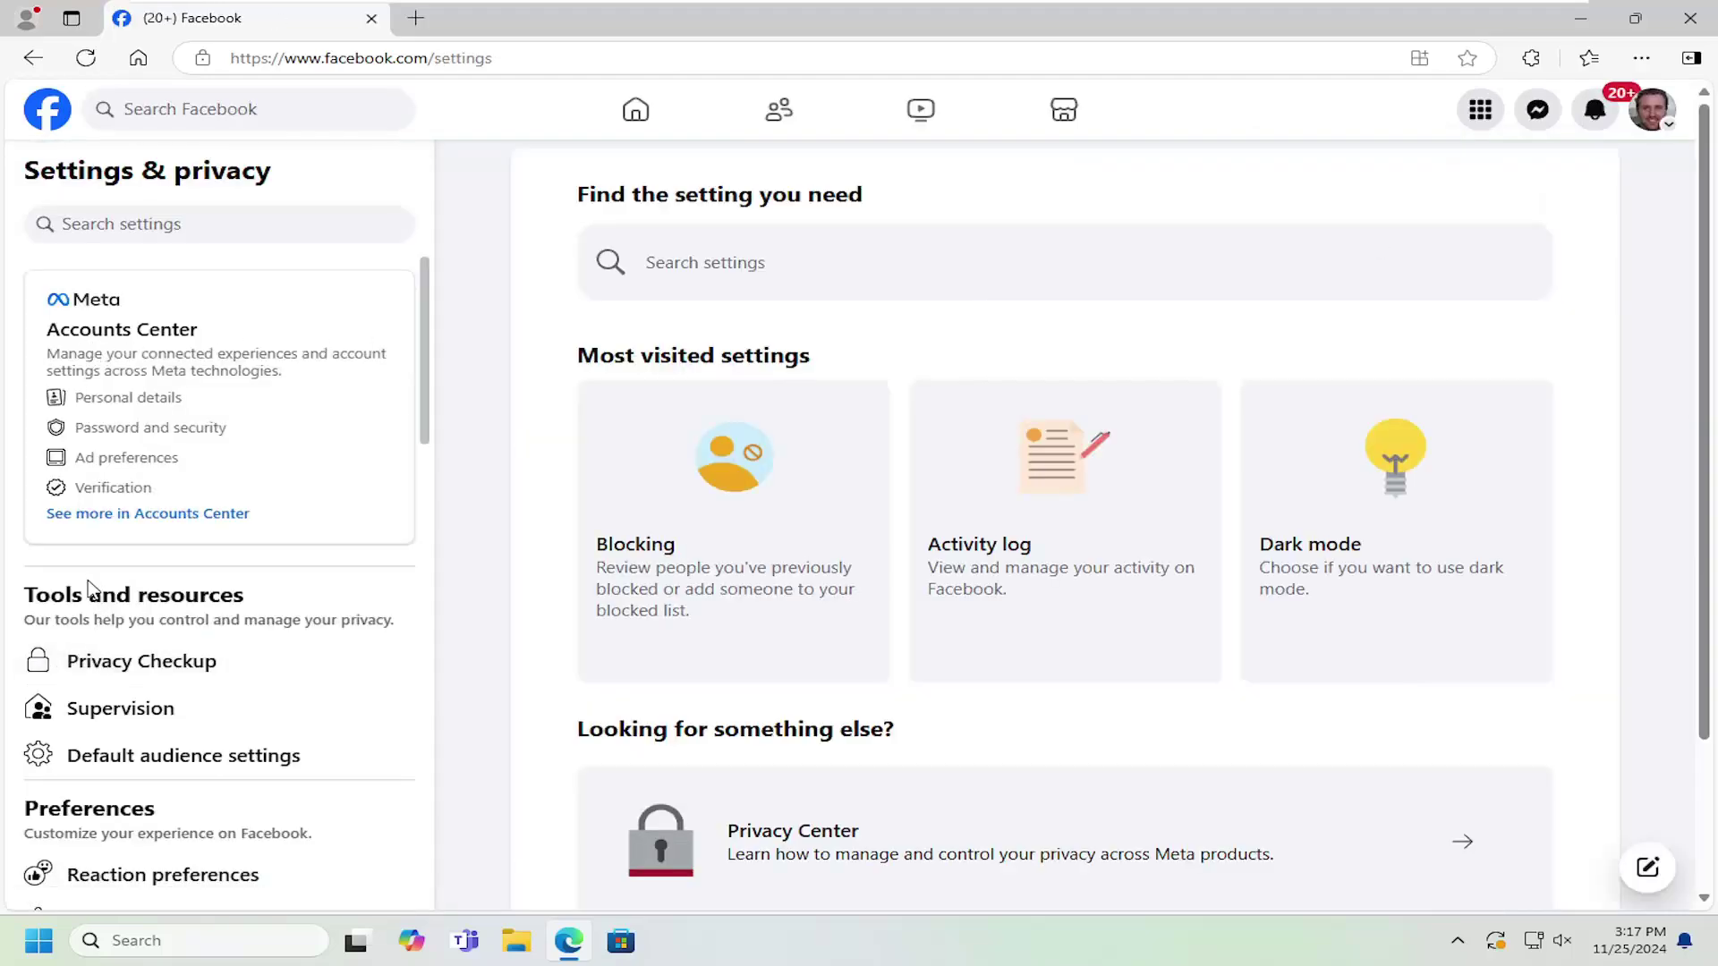
- Open Default audience settings from the Settings sidebar, showing Custom selected
{"action": "left_click", "coordinate": [137, 759]}
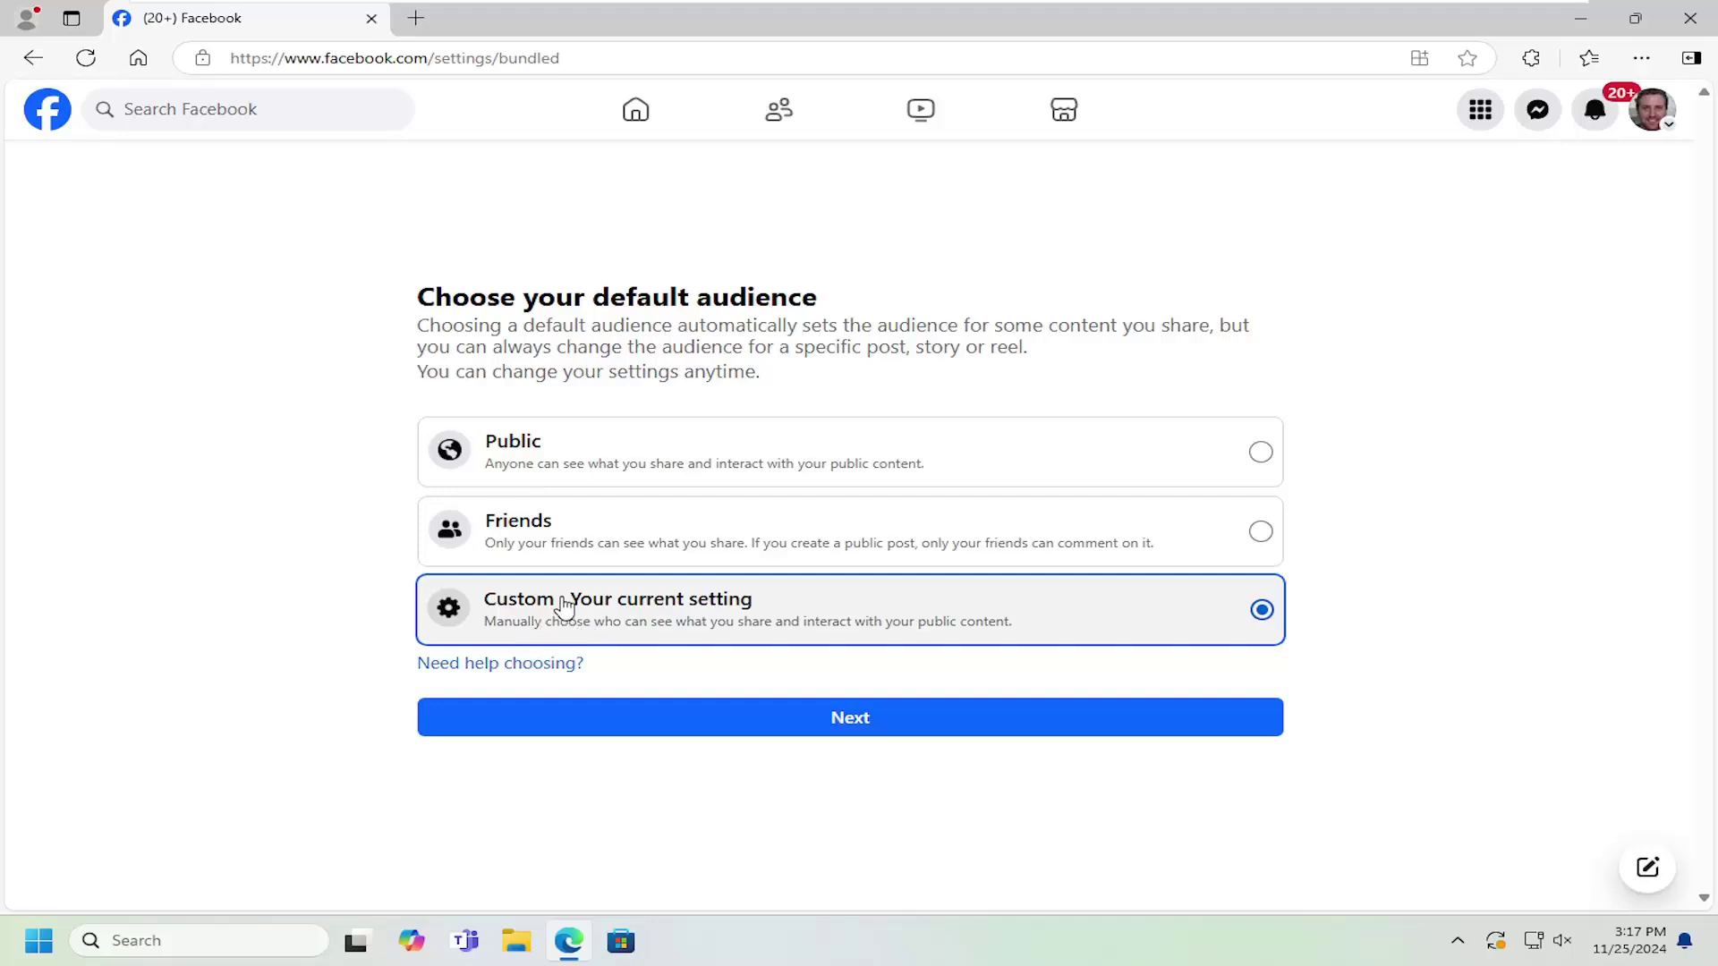
- Continue with Custom and open the audience picker for who can see future posts
{"action": "left_click", "coordinate": [866, 720]}
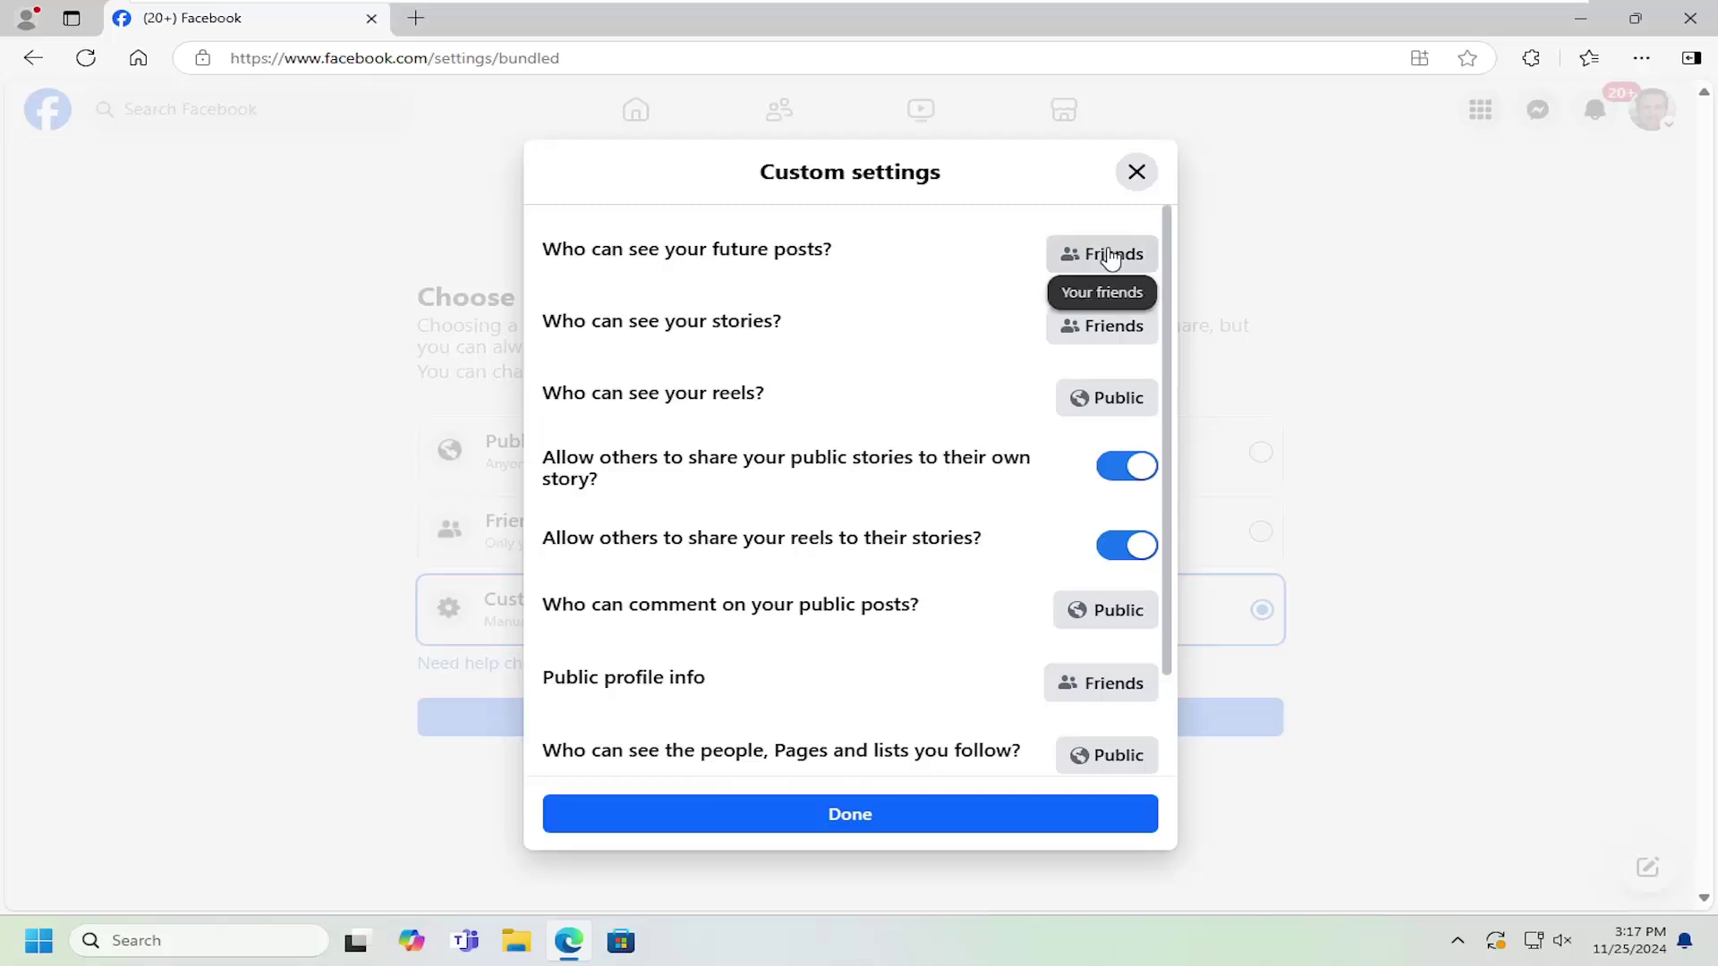
{"action": "left_click", "coordinate": [1103, 254]}
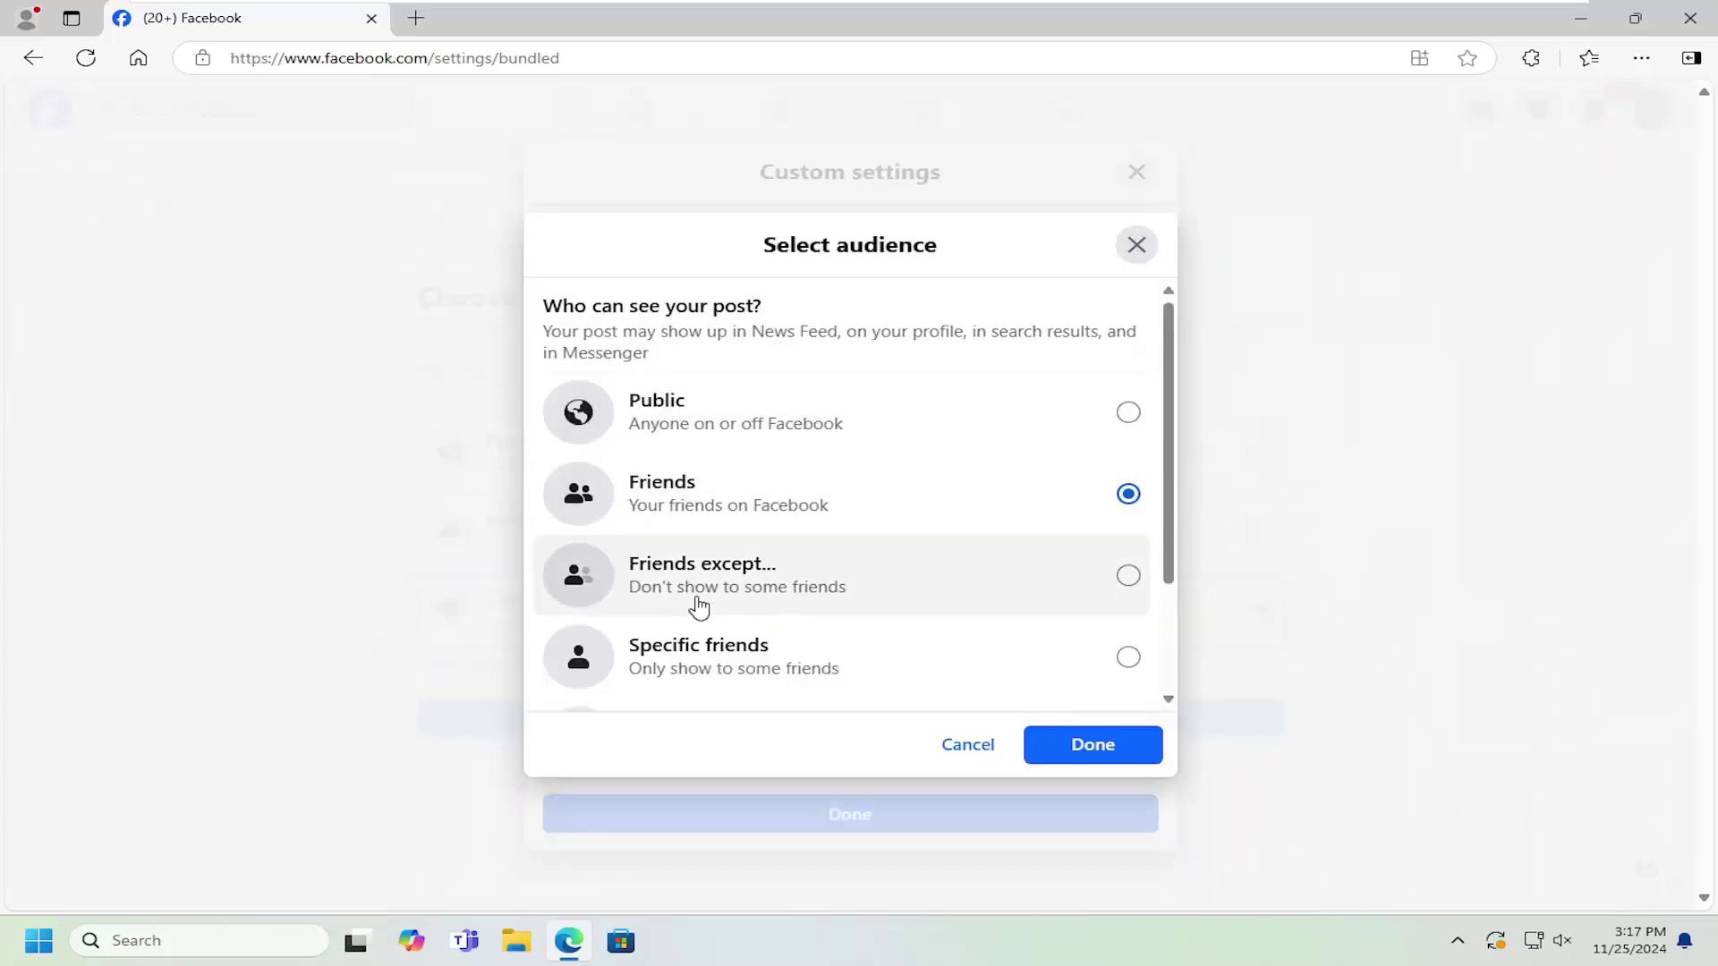
- Try Friends except... and Specific friends for future posts, returning to the audience choices each time
{"action": "left_click", "coordinate": [1082, 606]}
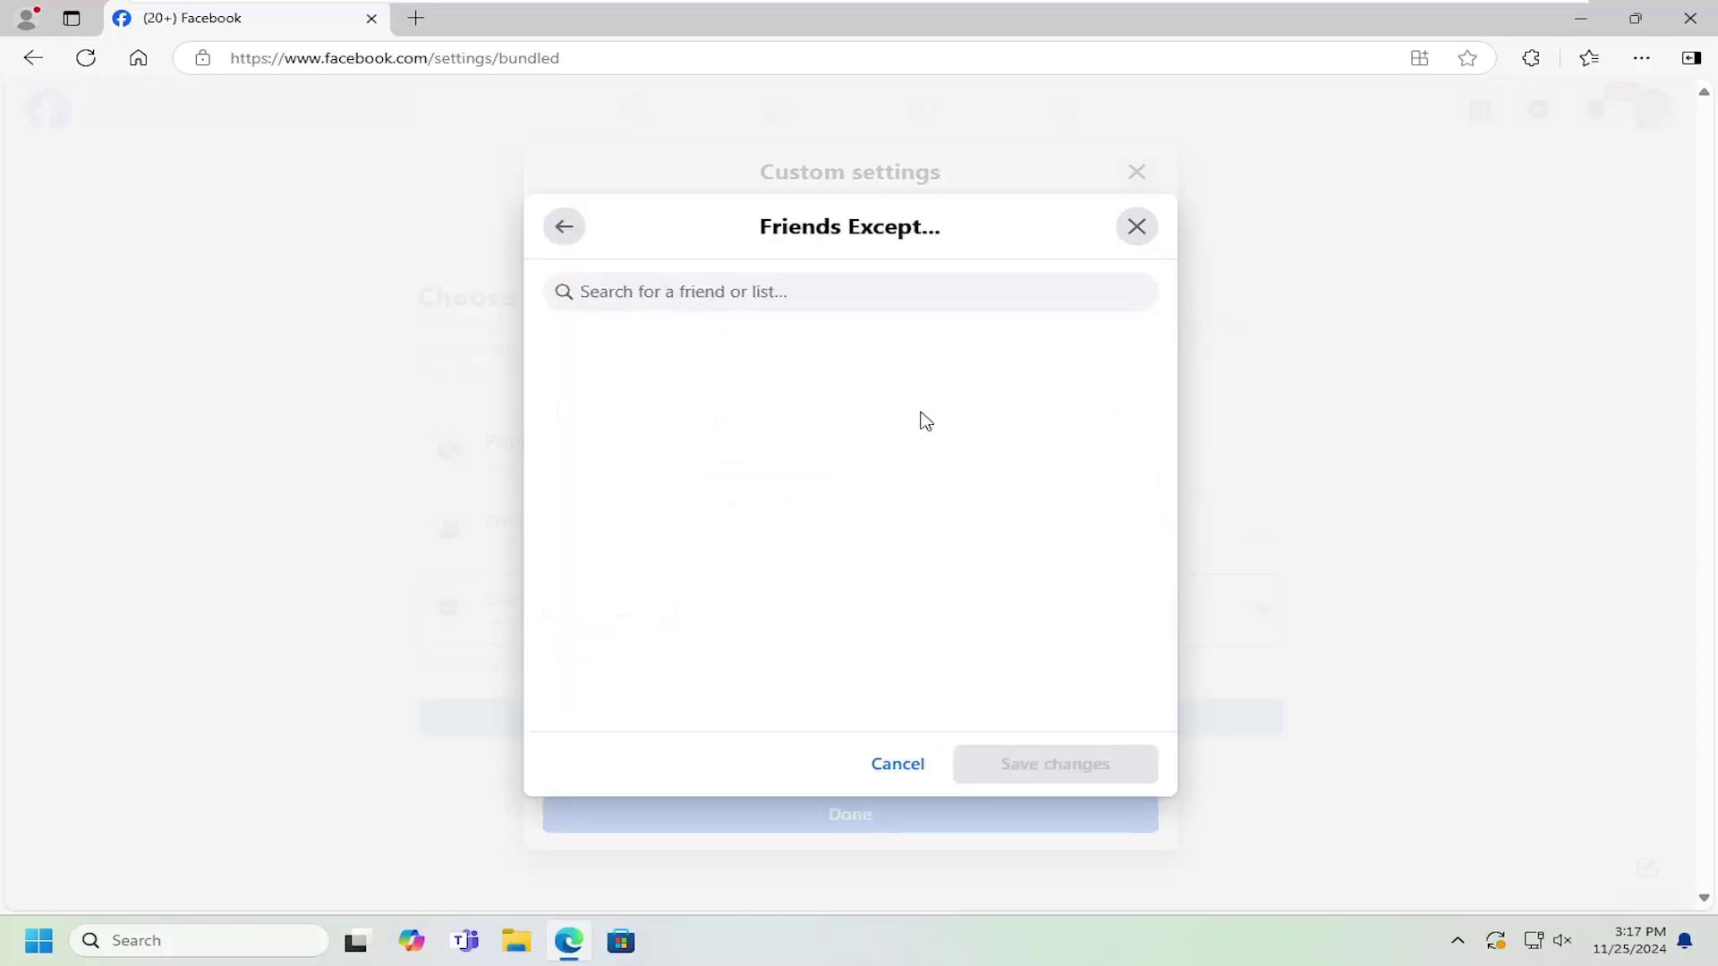
{"action": "left_click", "coordinate": [563, 226]}
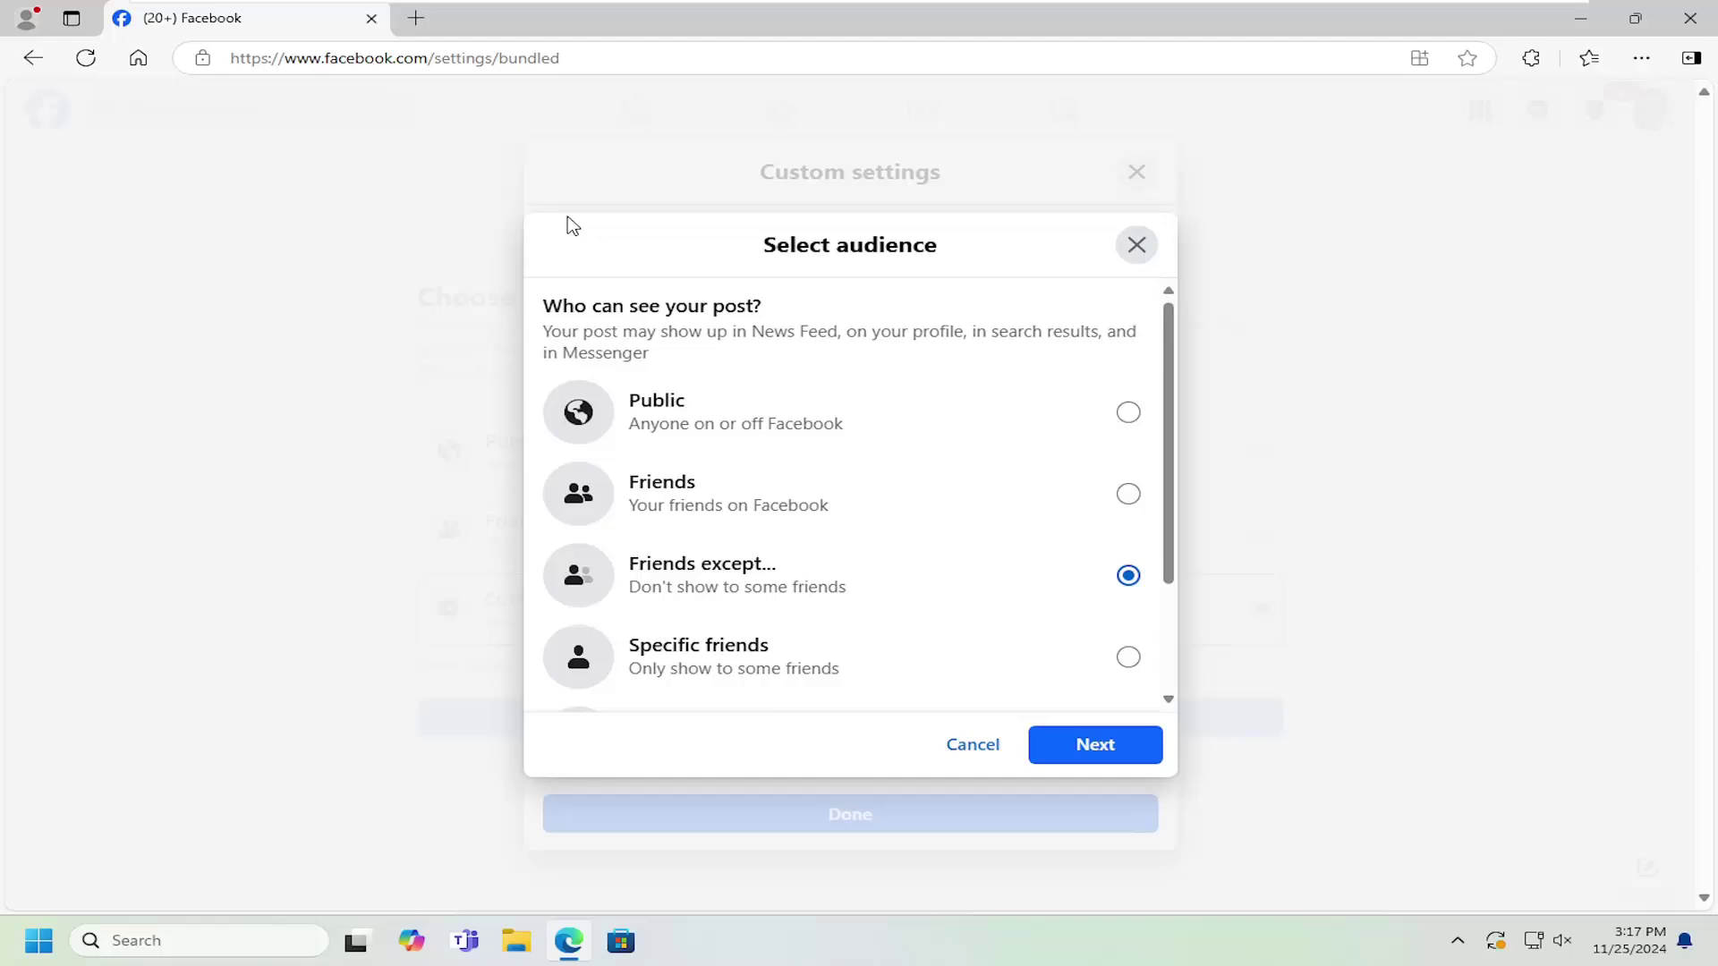
{"action": "scroll", "coordinate": [846, 577], "scroll_direction": "down", "scroll_amount": 2}
{"action": "left_click", "coordinate": [1124, 501]}
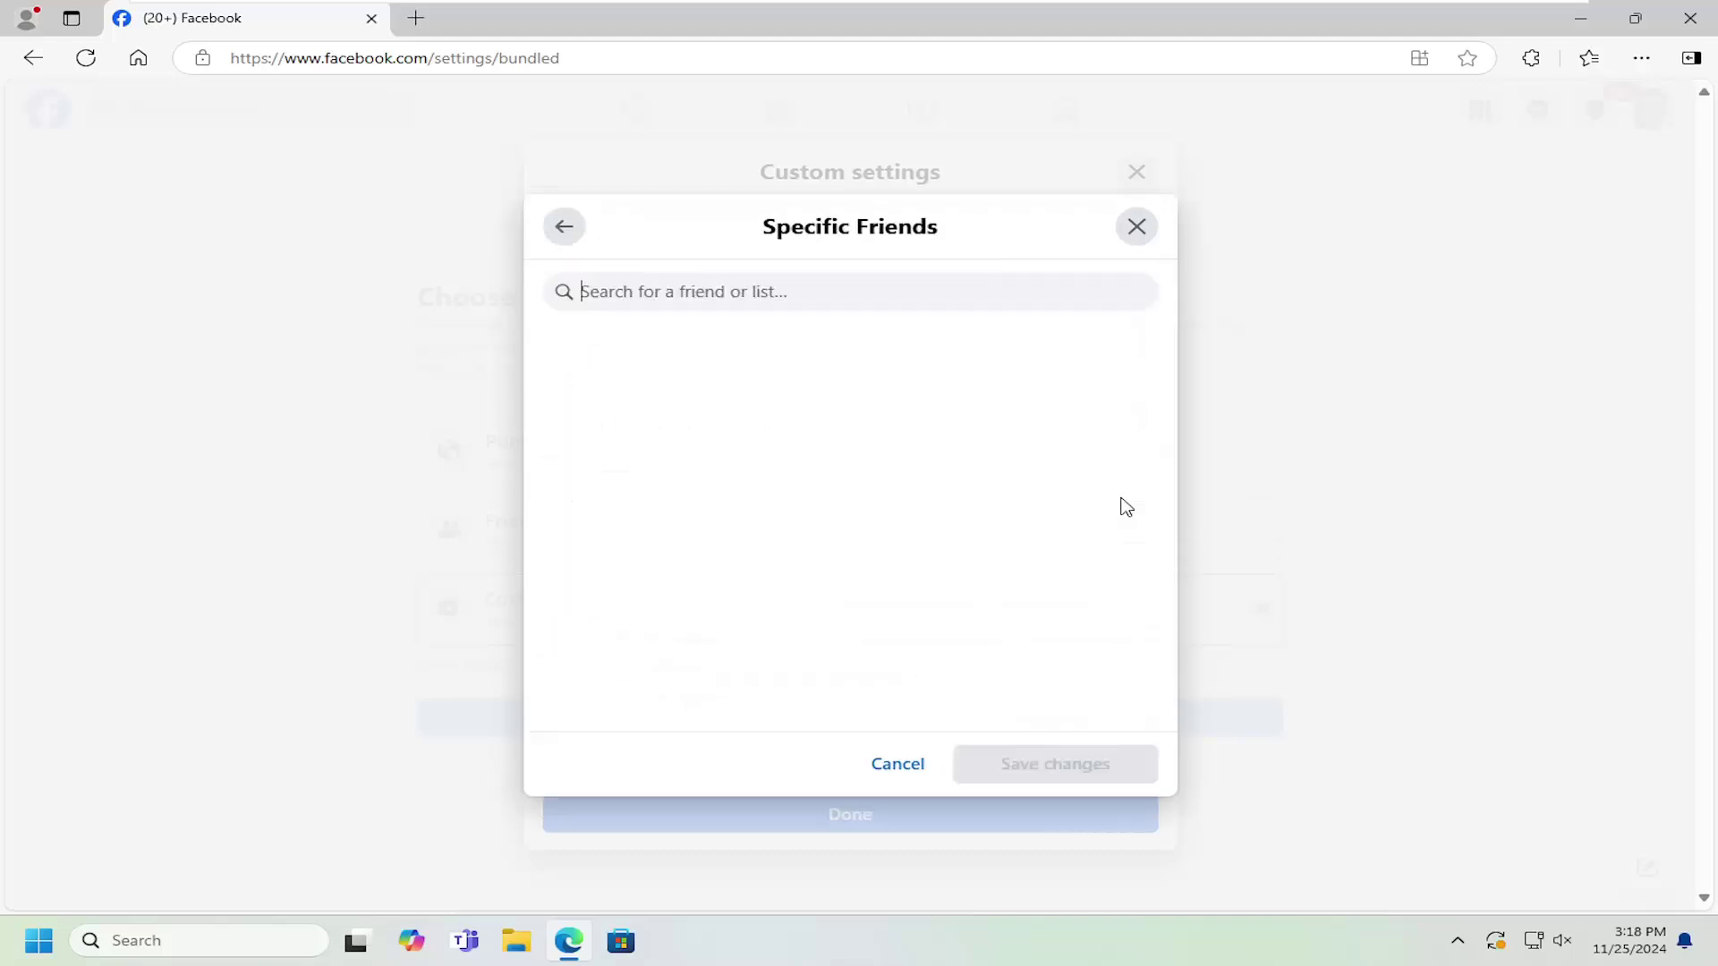
{"action": "left_click", "coordinate": [564, 226]}
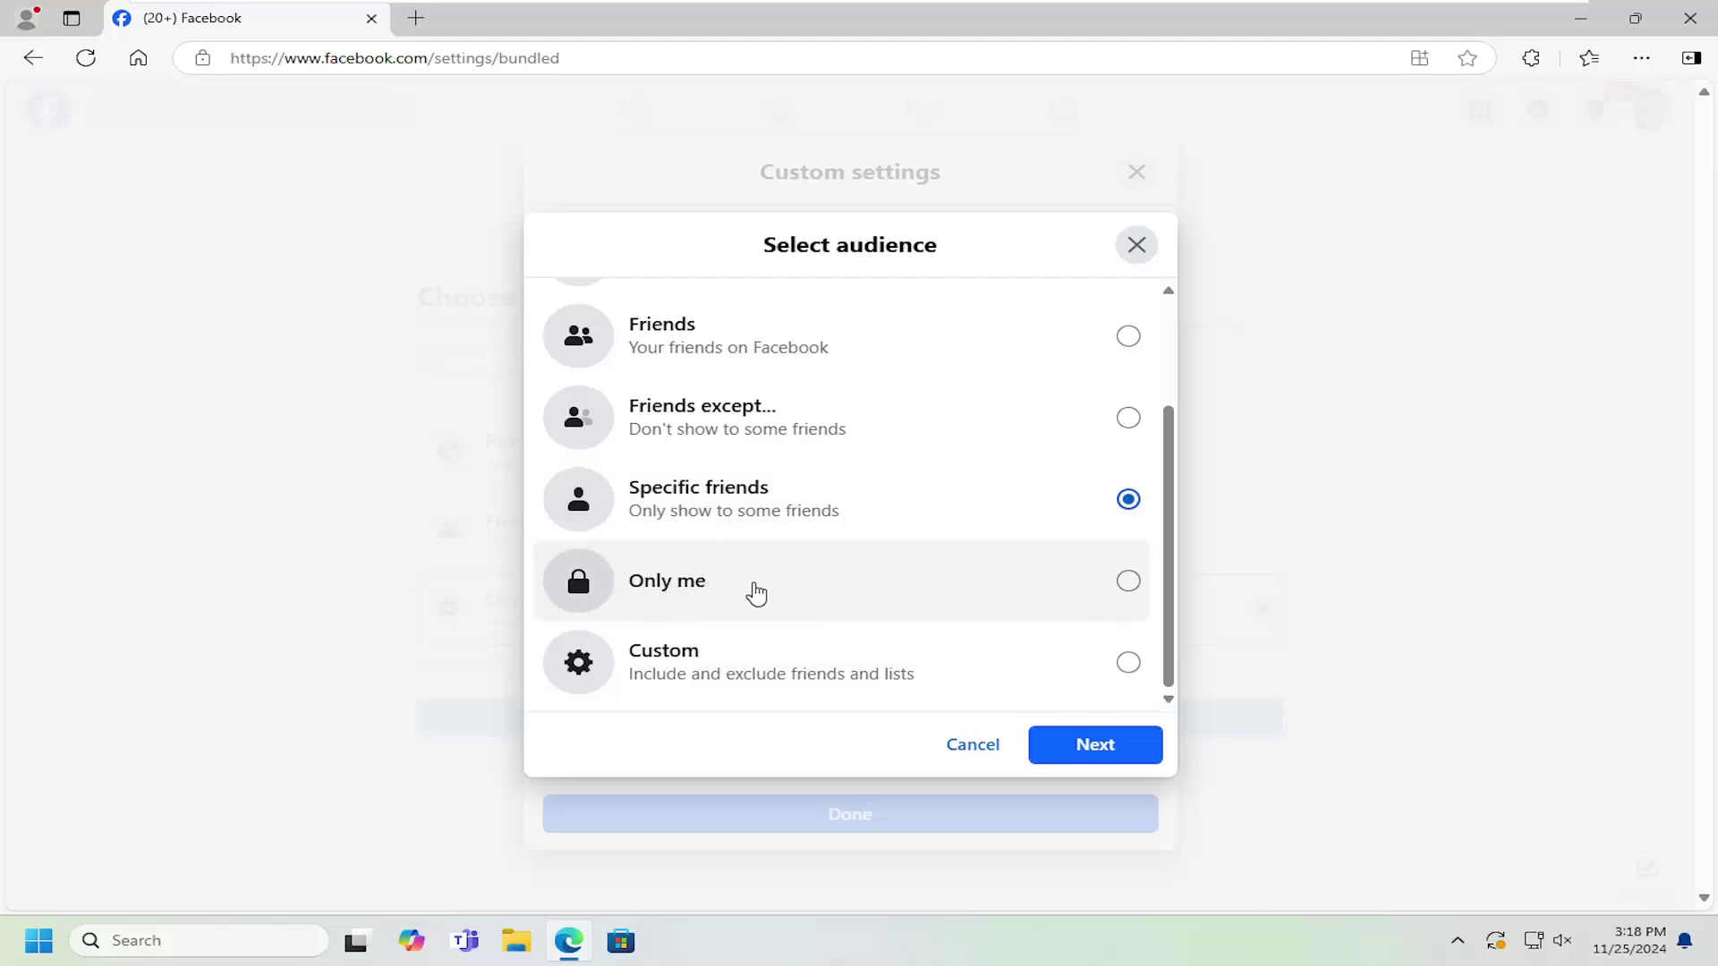
{"action": "scroll", "coordinate": [756, 592], "scroll_direction": "up", "scroll_amount": 3}
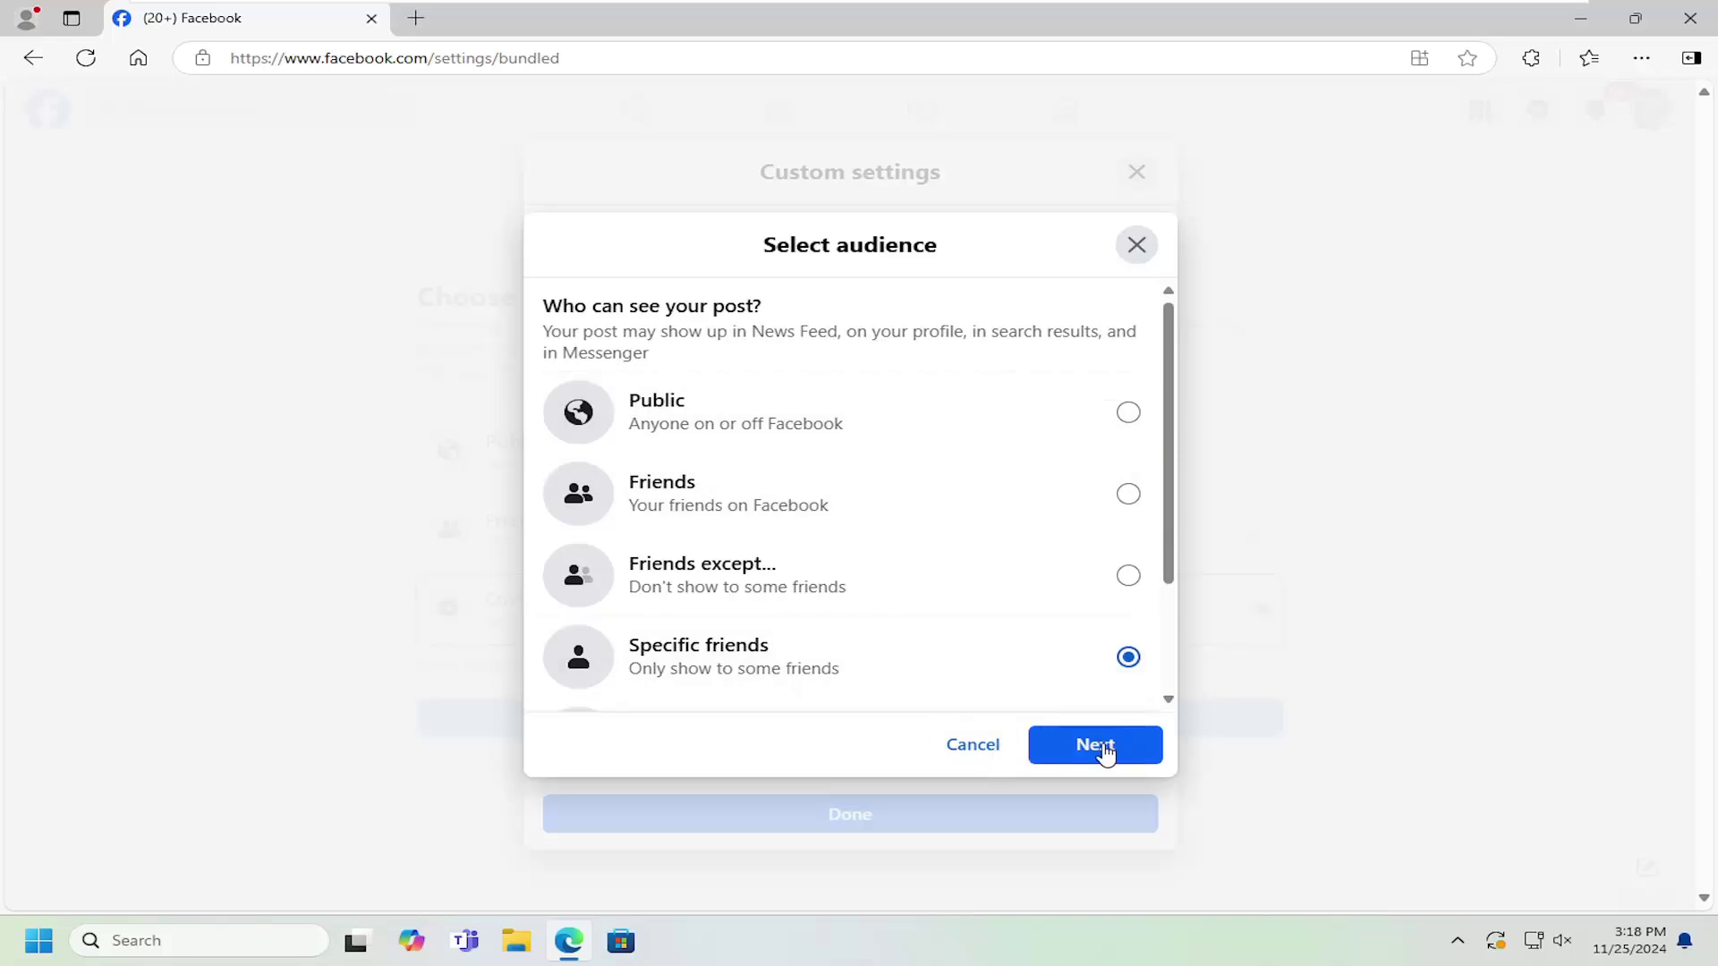
- Keep Friends for future posts, save the Custom settings with Done and dismiss the confirmation
{"action": "left_click", "coordinate": [1128, 495]}
{"action": "left_click", "coordinate": [1095, 744]}
{"action": "left_click", "coordinate": [966, 815]}
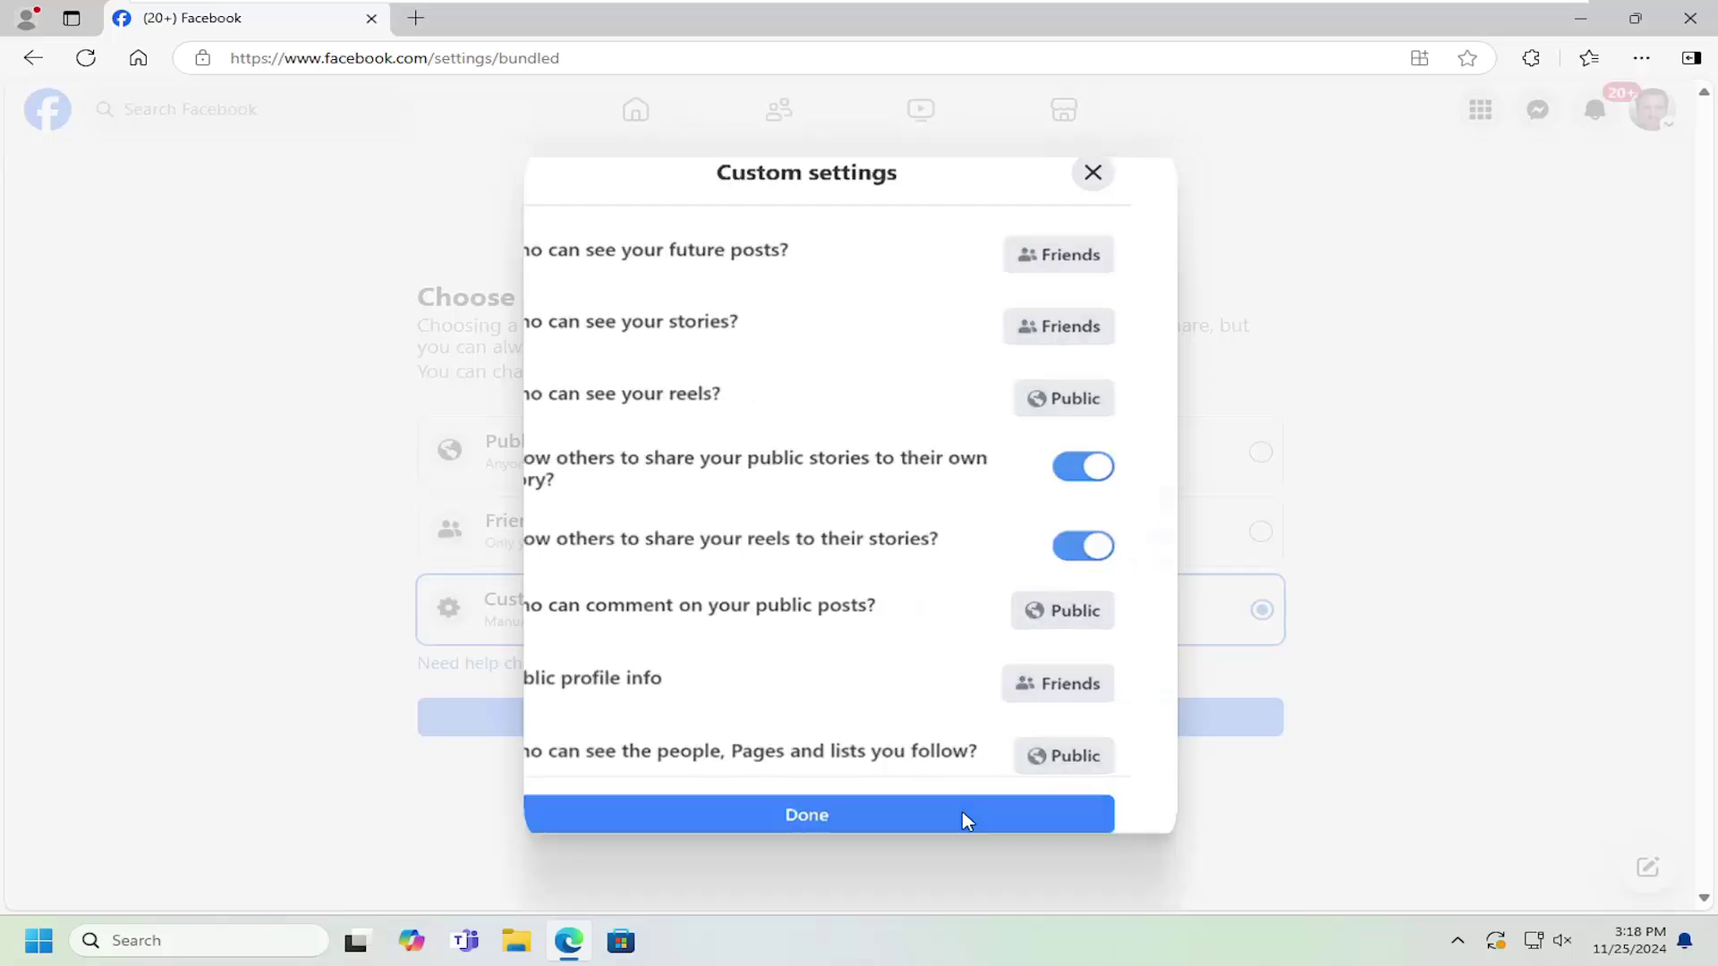
{"action": "left_click", "coordinate": [1137, 330]}
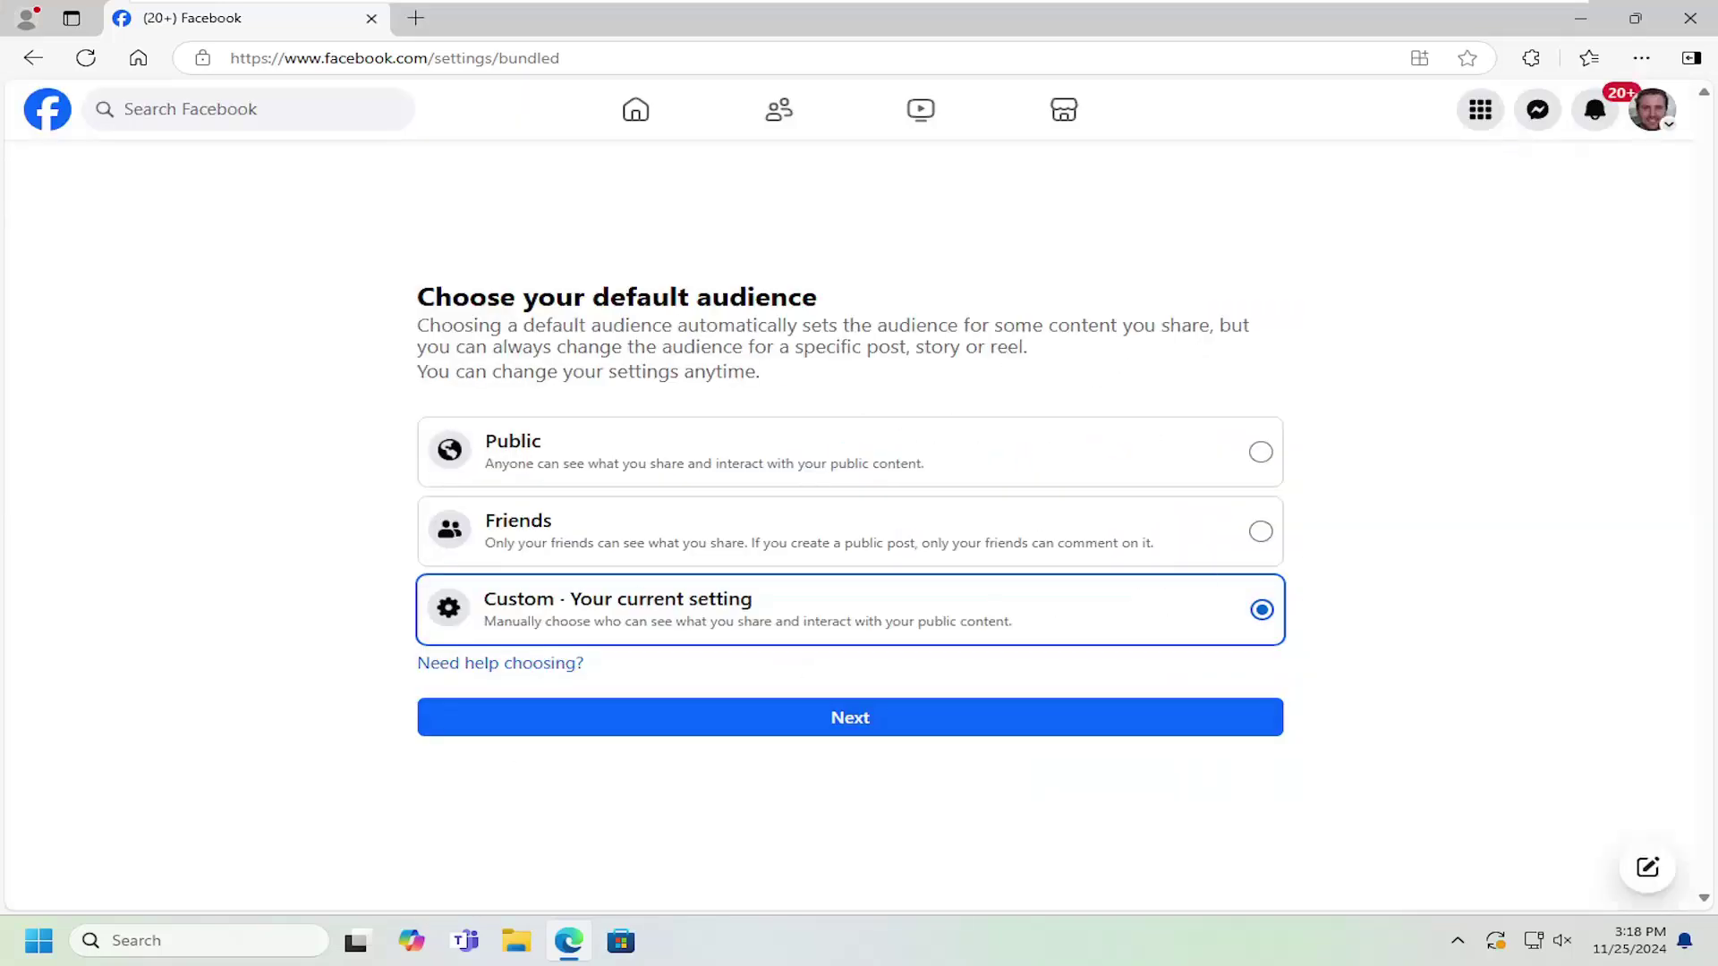